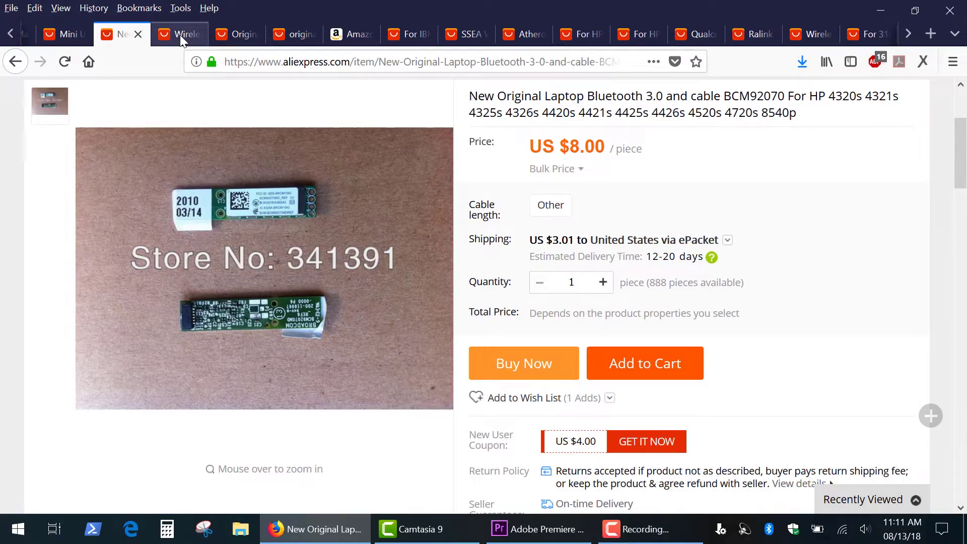
Browse the Bluetooth module, Qualcomm Atheros, Ralink and Intel 3160HMW listings, ending on the Intel Wireless-N 2230
click(181, 40)
click(237, 40)
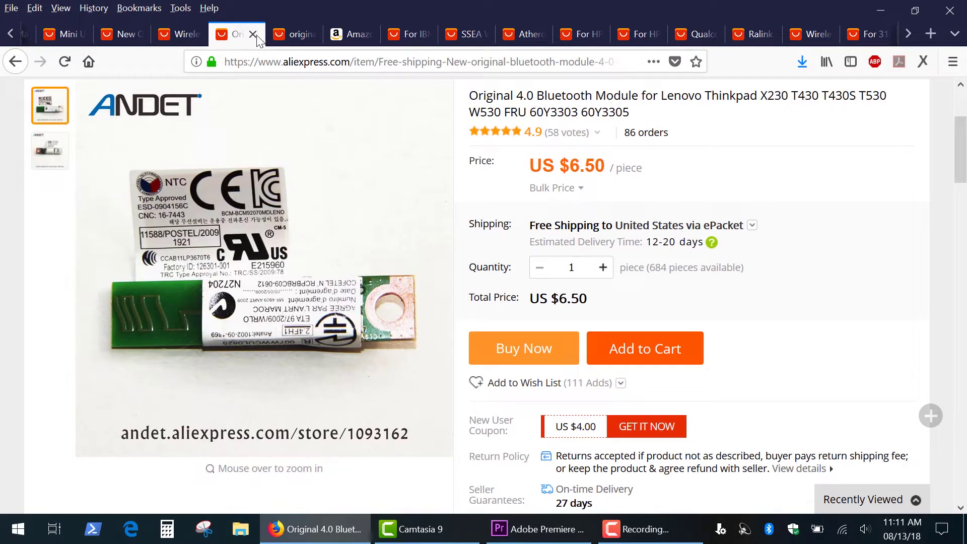
click(292, 41)
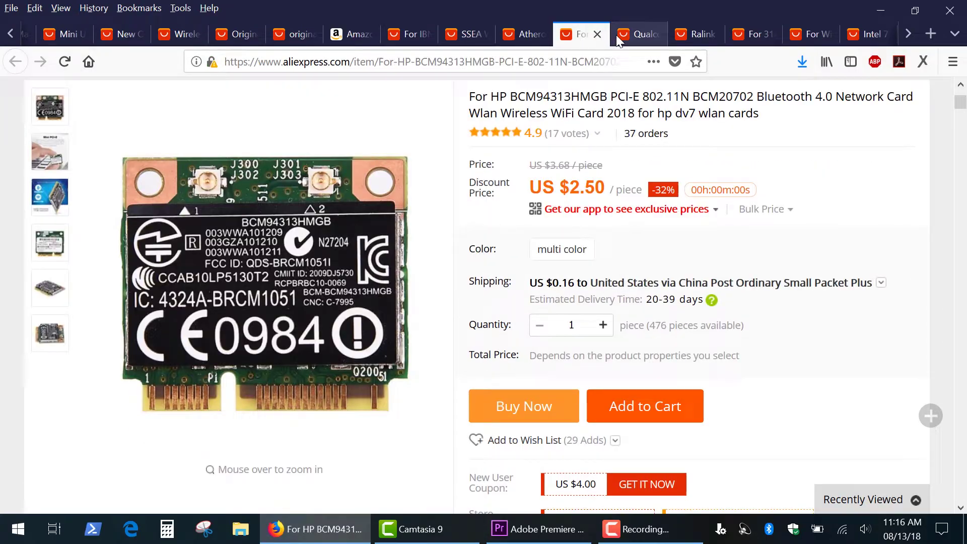
click(646, 38)
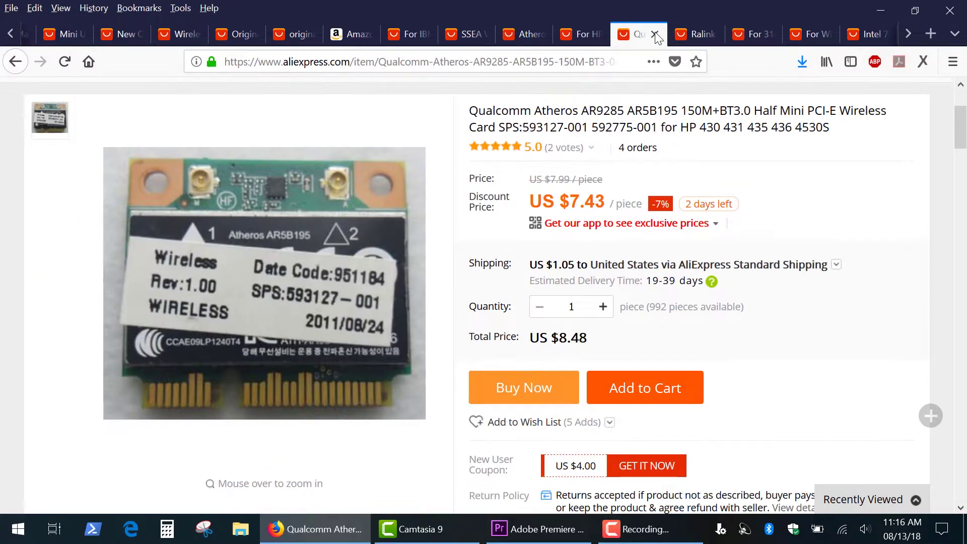
click(691, 38)
click(752, 40)
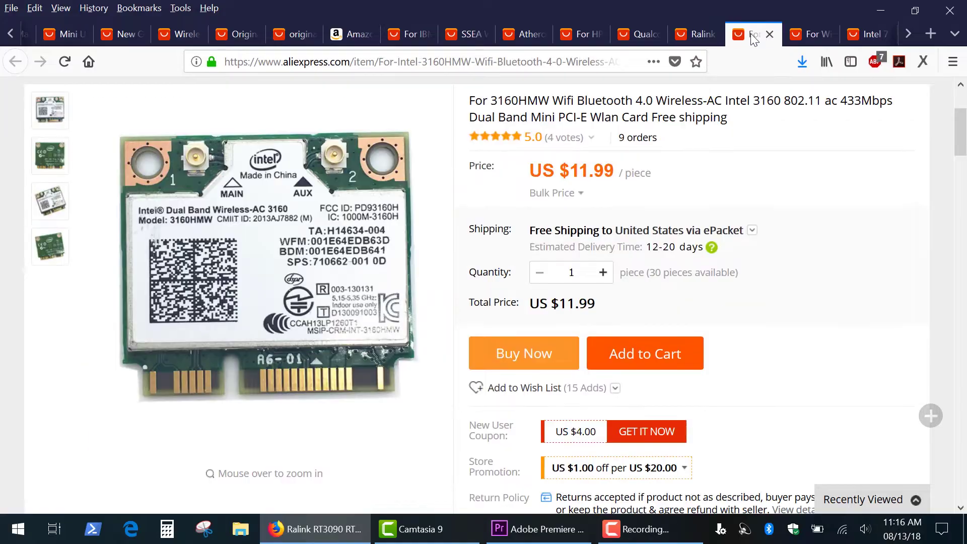
click(813, 38)
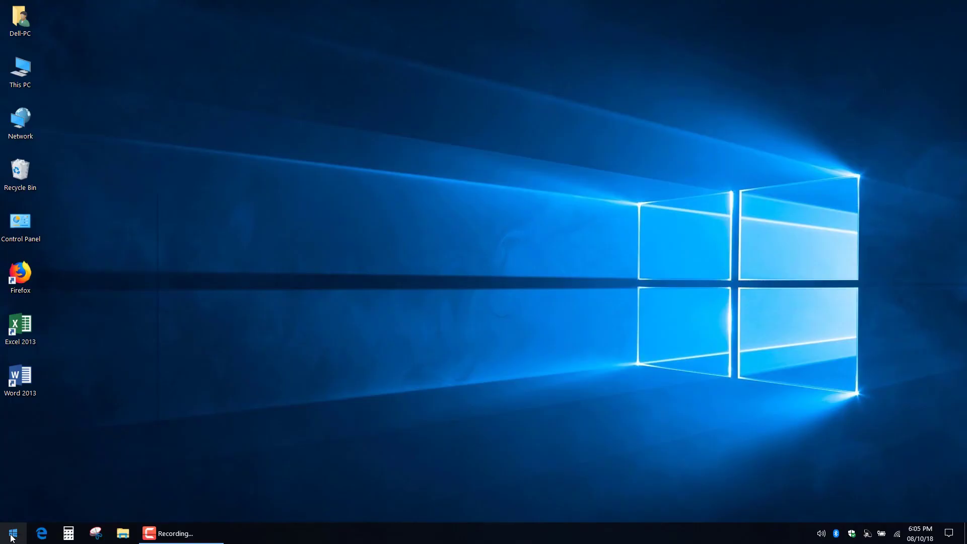
Check Device Manager, then bring up the Bluetooth & other devices settings
right_click(13, 538)
click(144, 291)
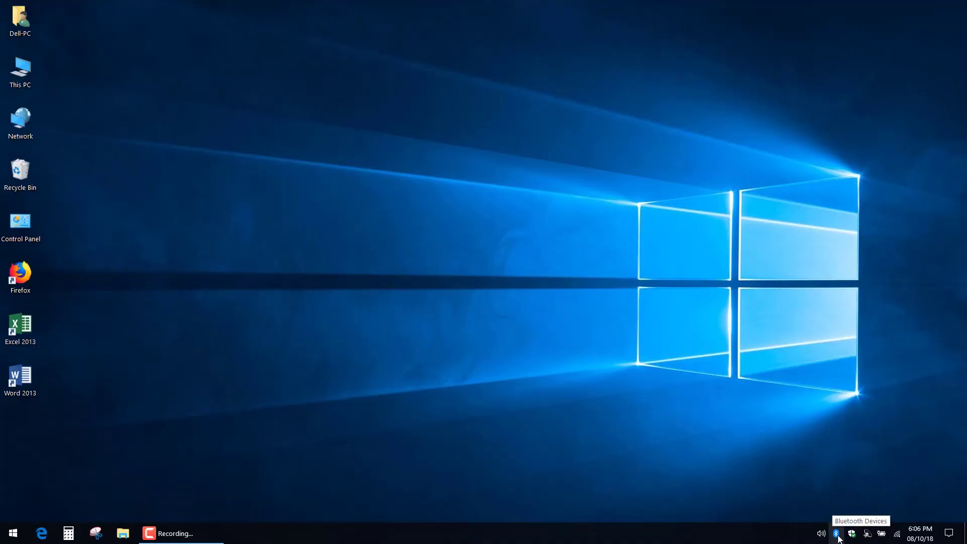
double_click(838, 535)
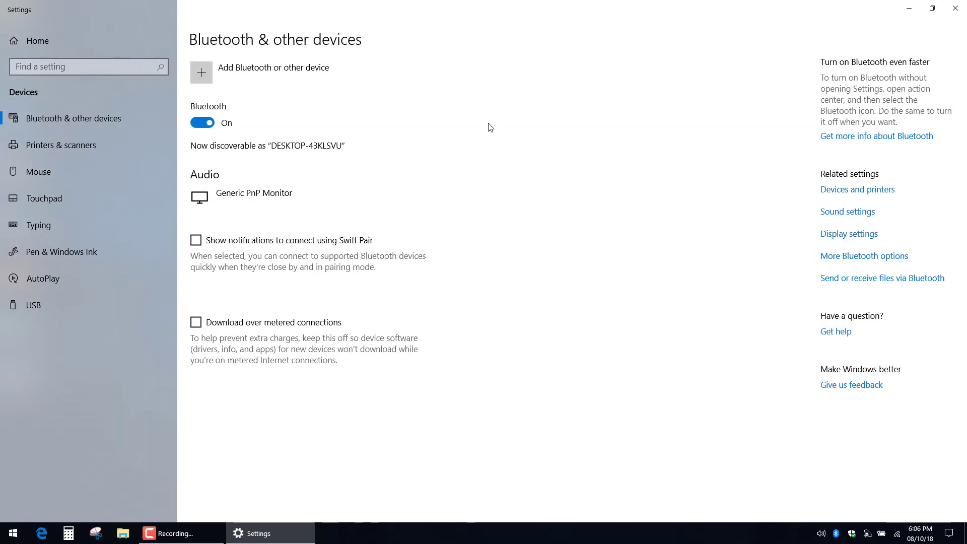
Add a Bluetooth device and pair the Bluetooth mouse
click(272, 67)
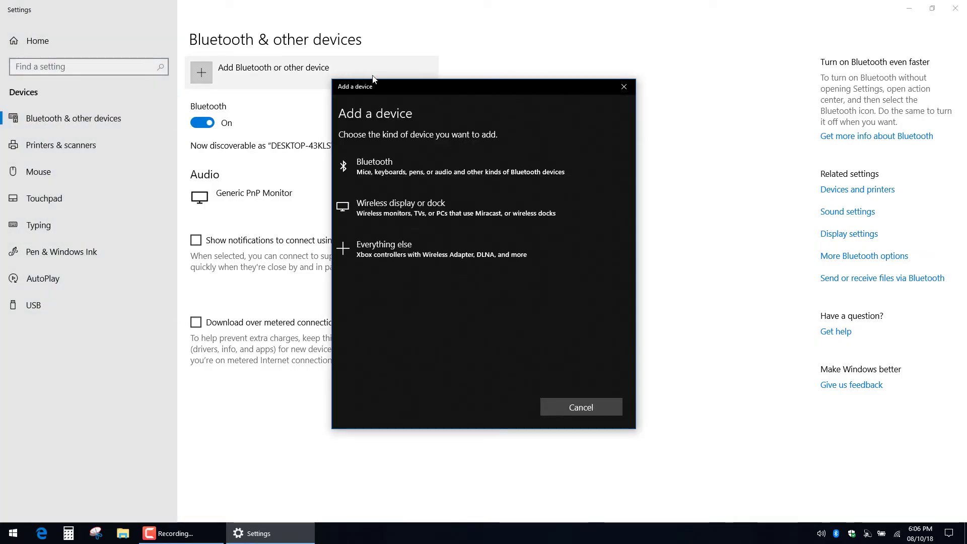
click(410, 176)
click(410, 206)
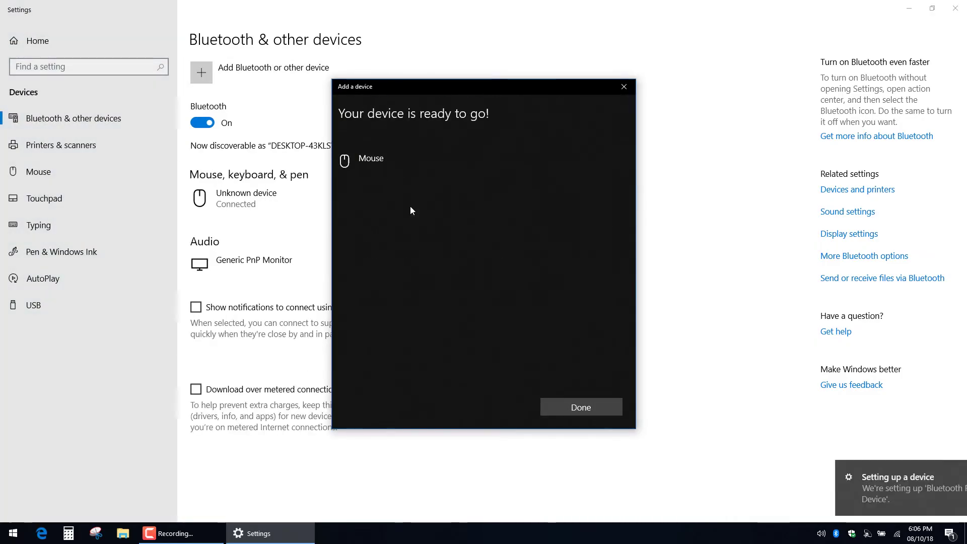